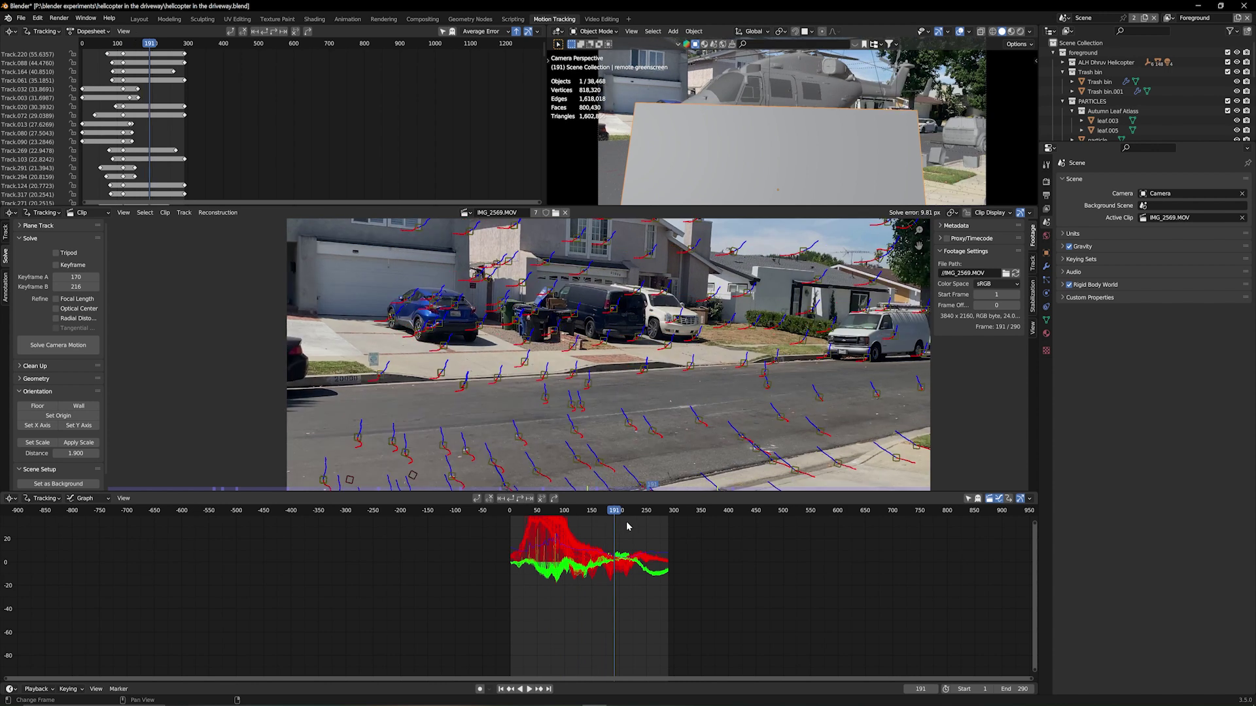
- Scrub through the tracked driveway footage to review the motion-tracking markers
left_click_drag(651, 528, 617, 516)
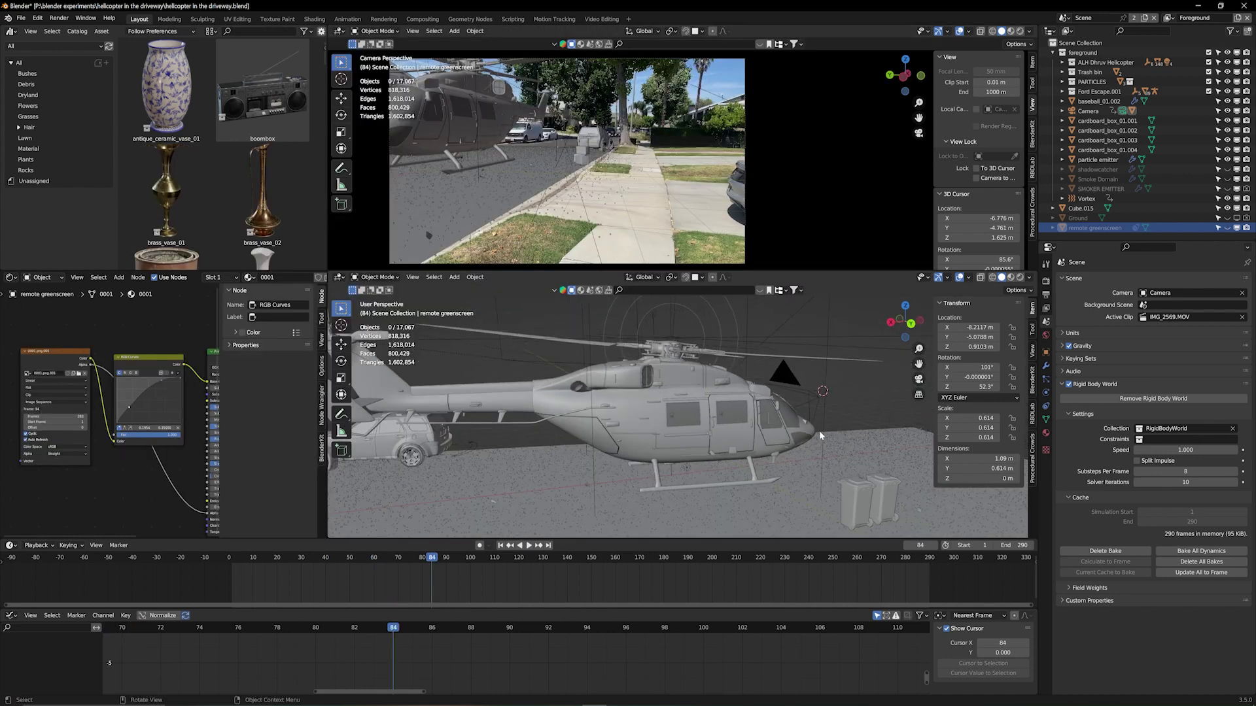
- Search the BlenderKit model library for "helicopter" and preview the models found
middle_click_drag(718, 415, 593, 377)
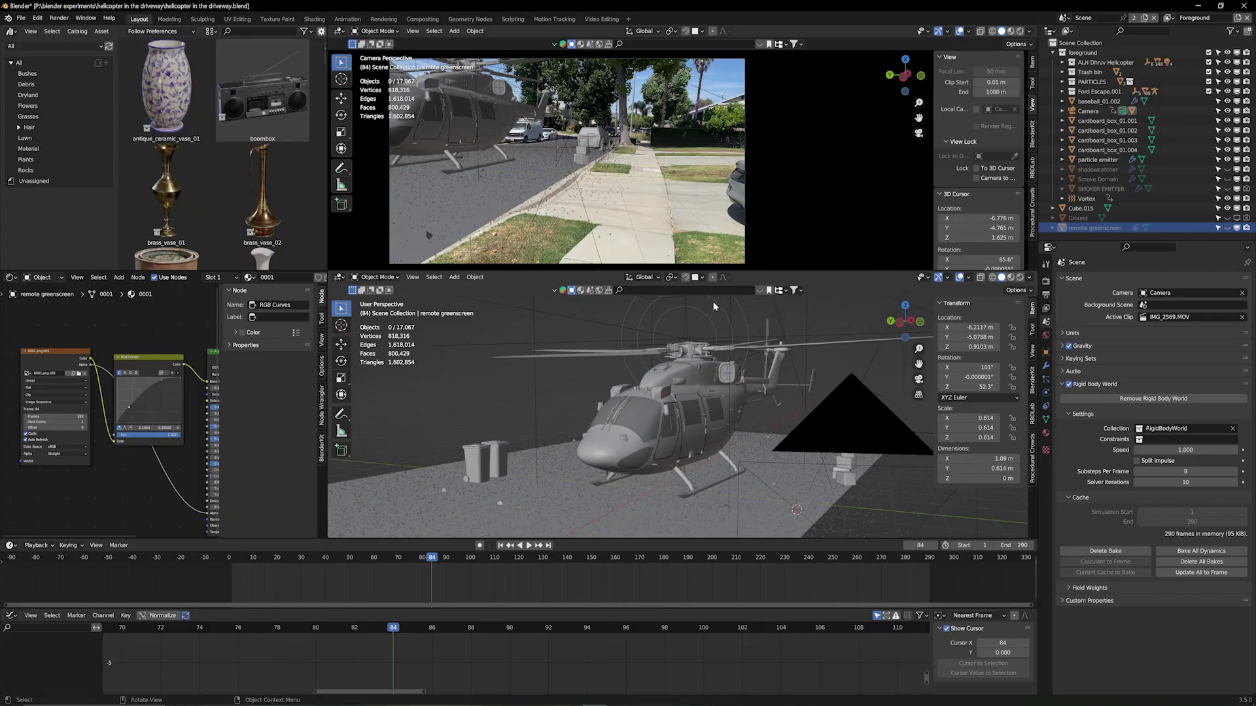
left_click(697, 291)
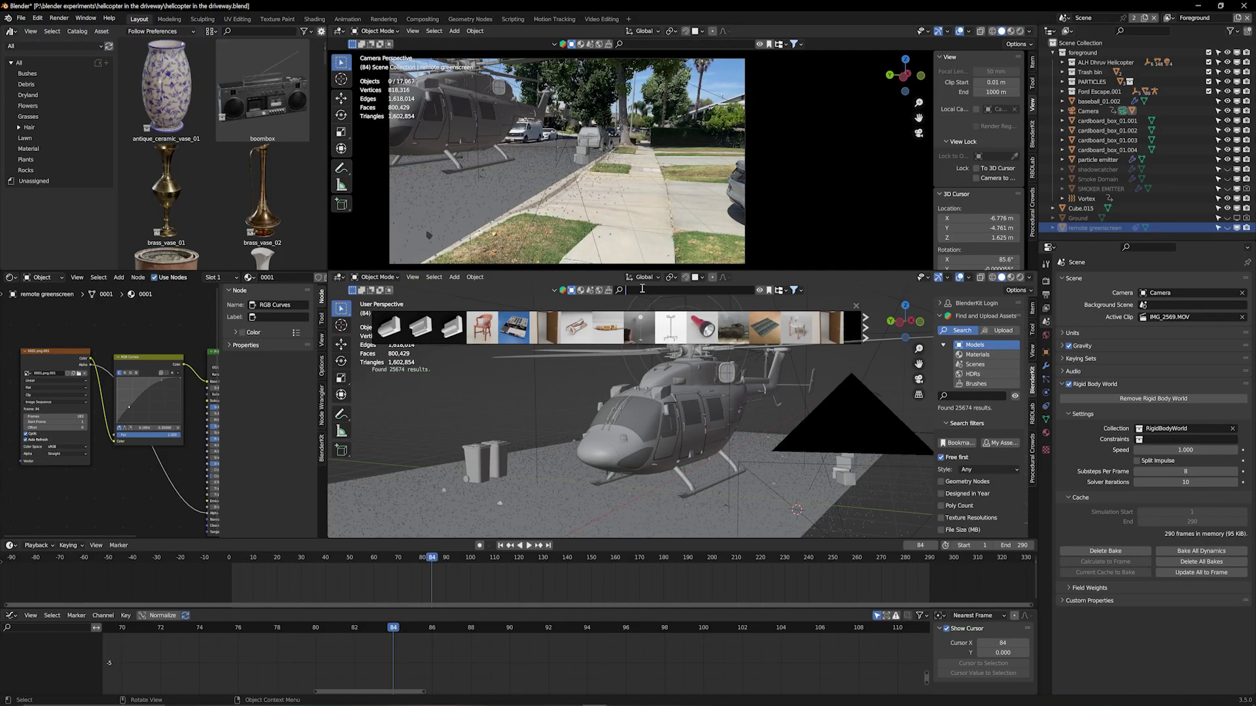
type("helicopter")
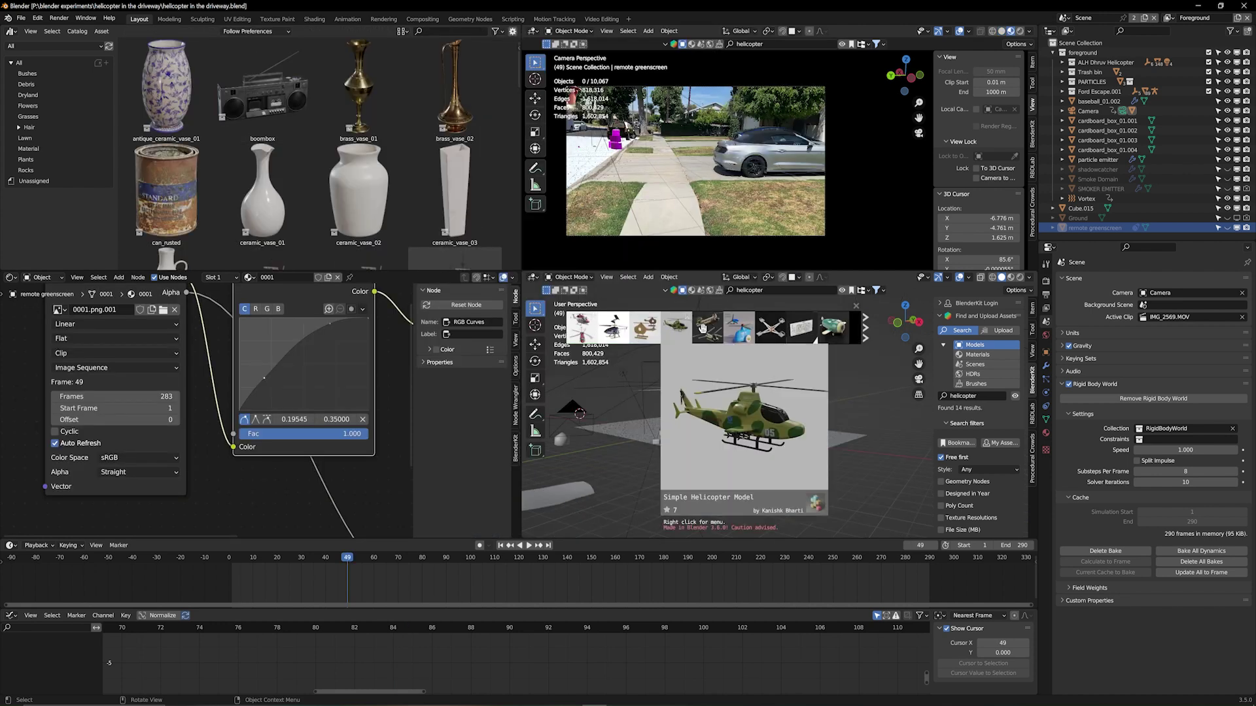
mouse_move(720, 328)
mouse_move(581, 327)
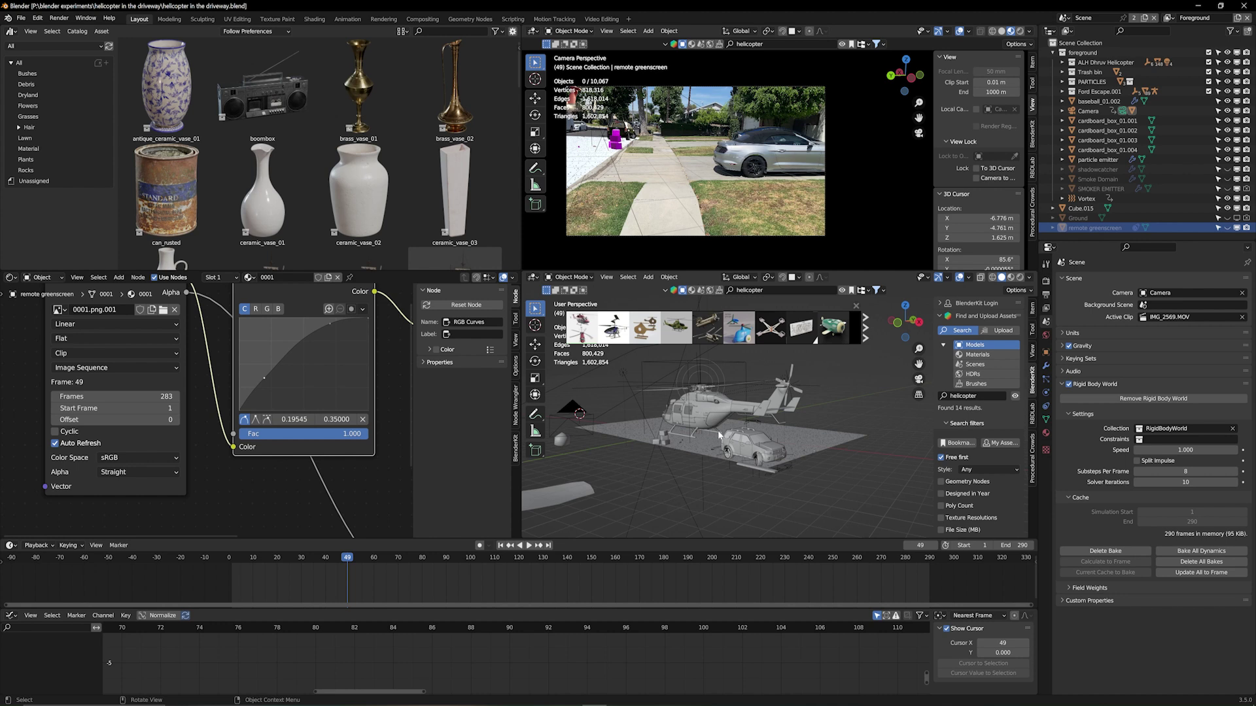
- Select the ALH Dhruv Helicopter parent empty and try moving the whole helicopter with it
middle_click_drag(701, 432, 666, 399)
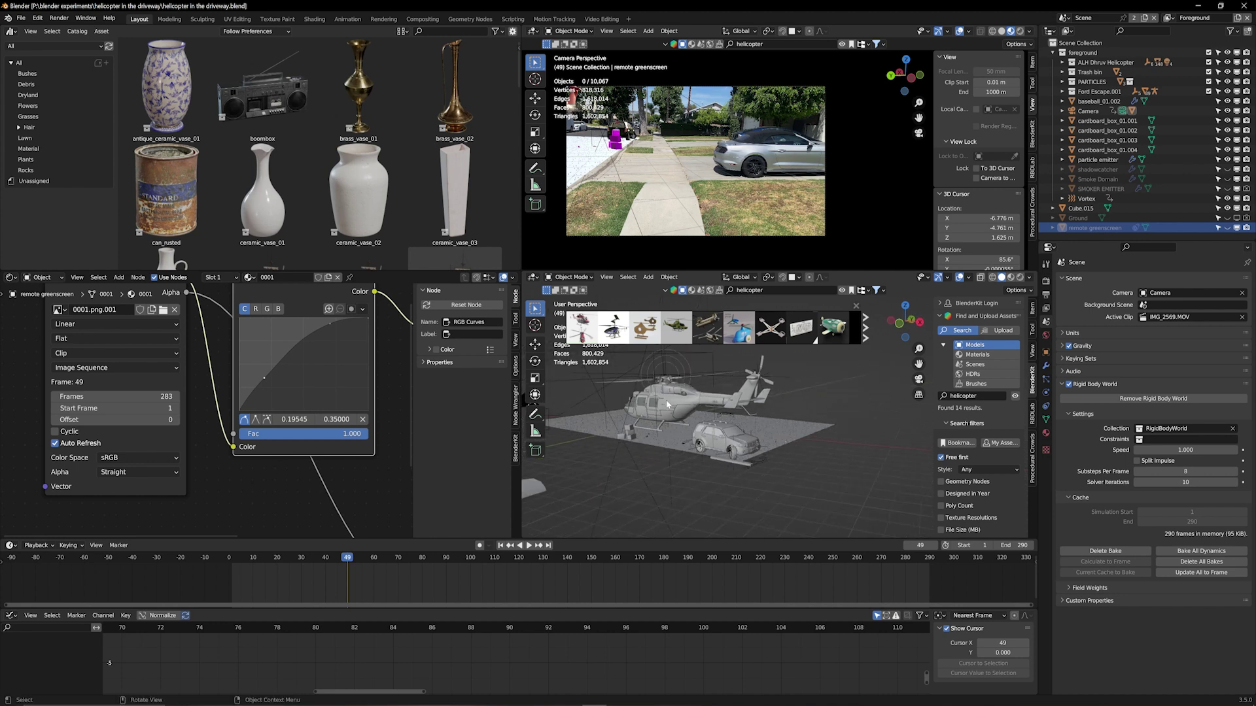
left_click(665, 399)
key("KP_Decimal")
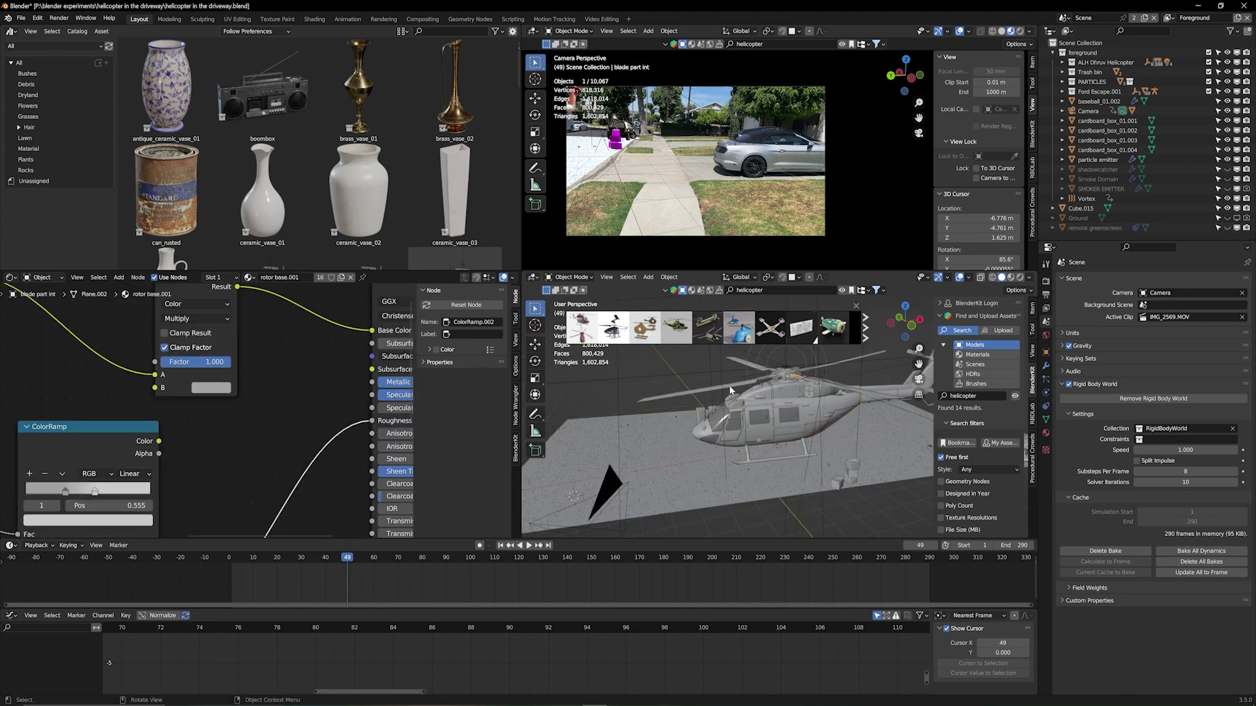
left_click(860, 410)
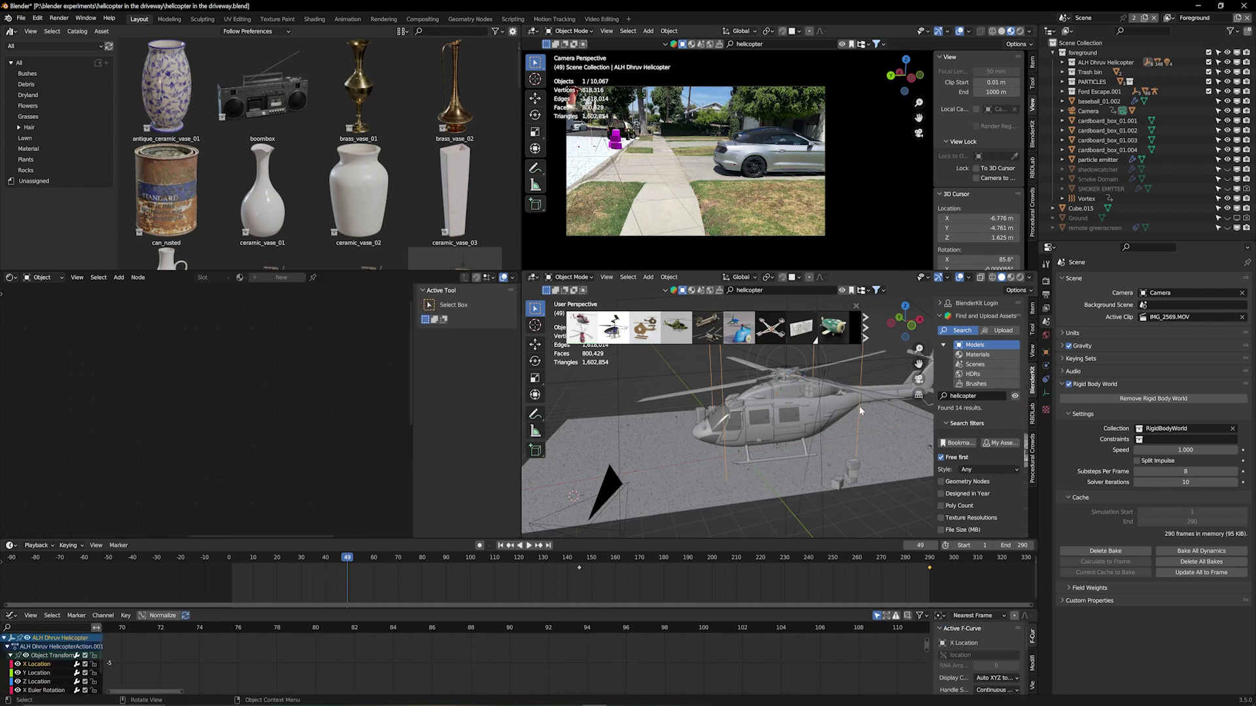
key("g")
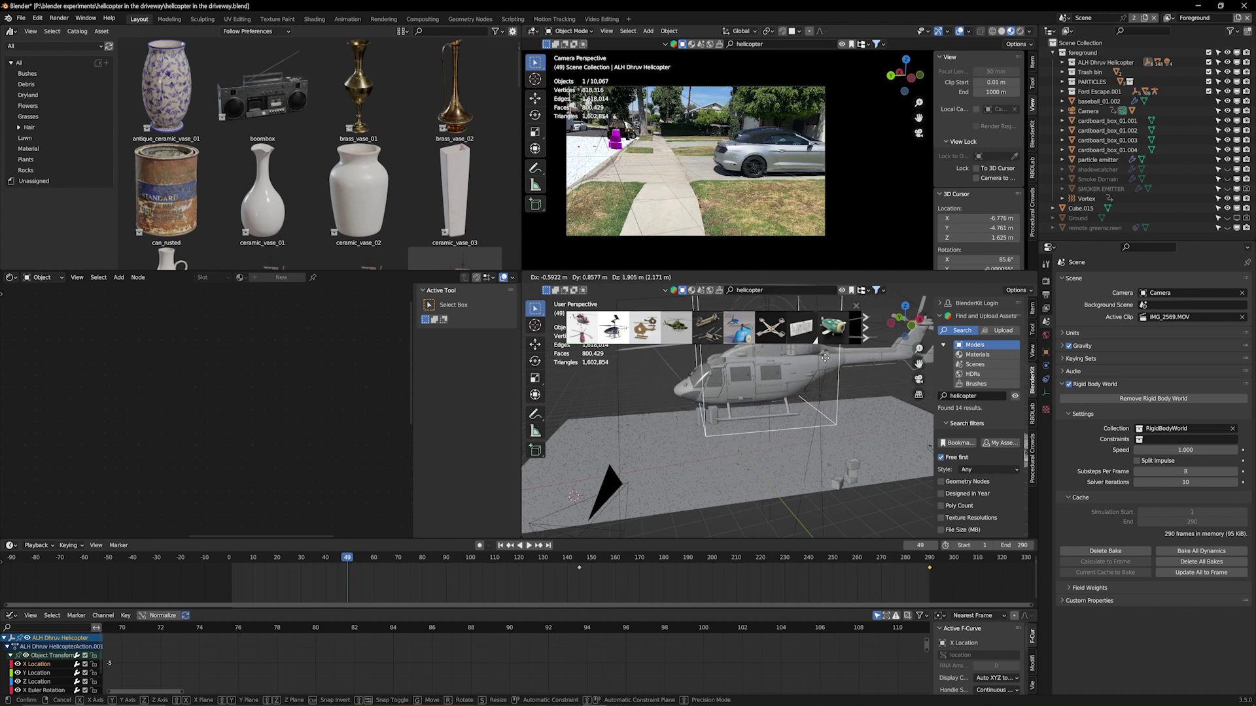
left_click(850, 388)
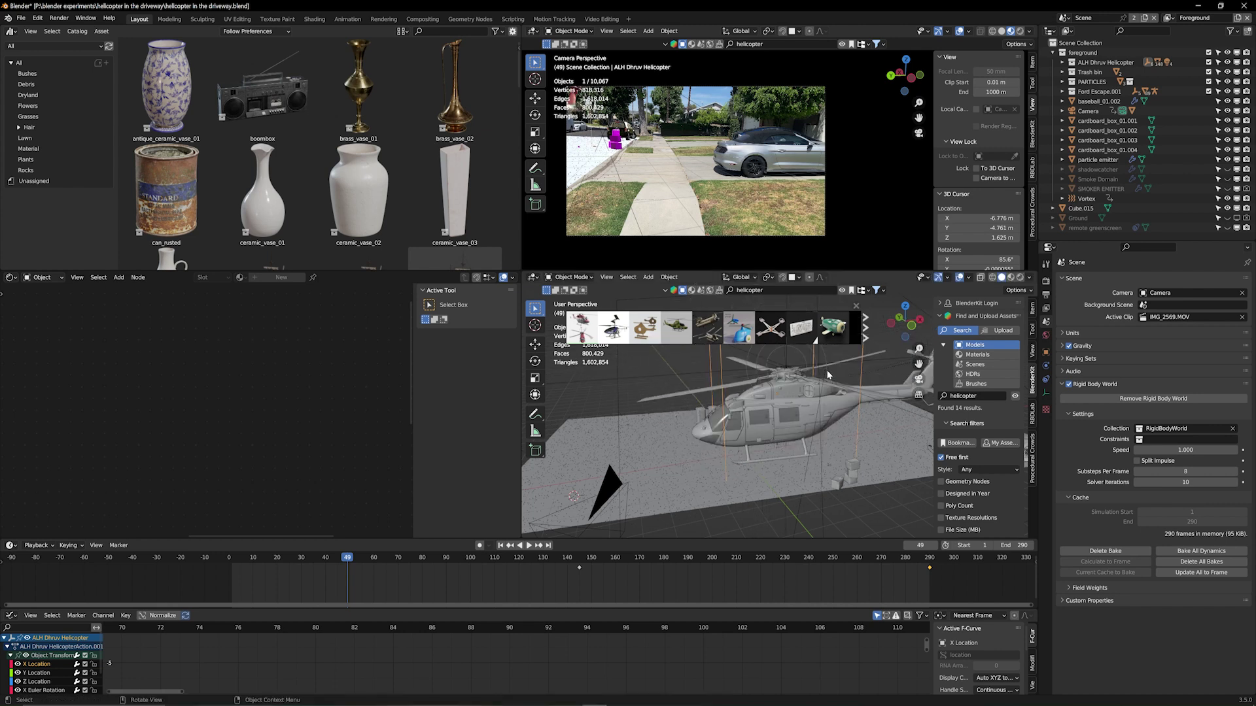
- Go to the helicopter's position keyframes at frames 145 and 290 to review its lift-off
left_click(578, 569)
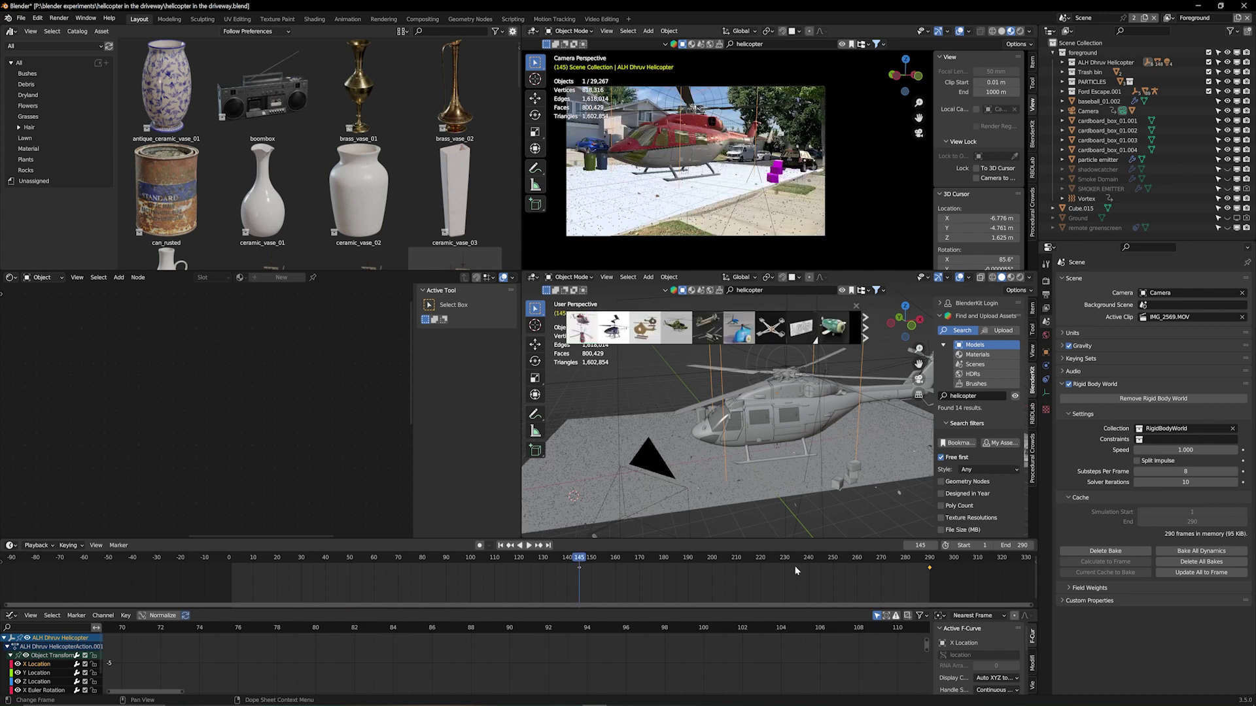
left_click(926, 564)
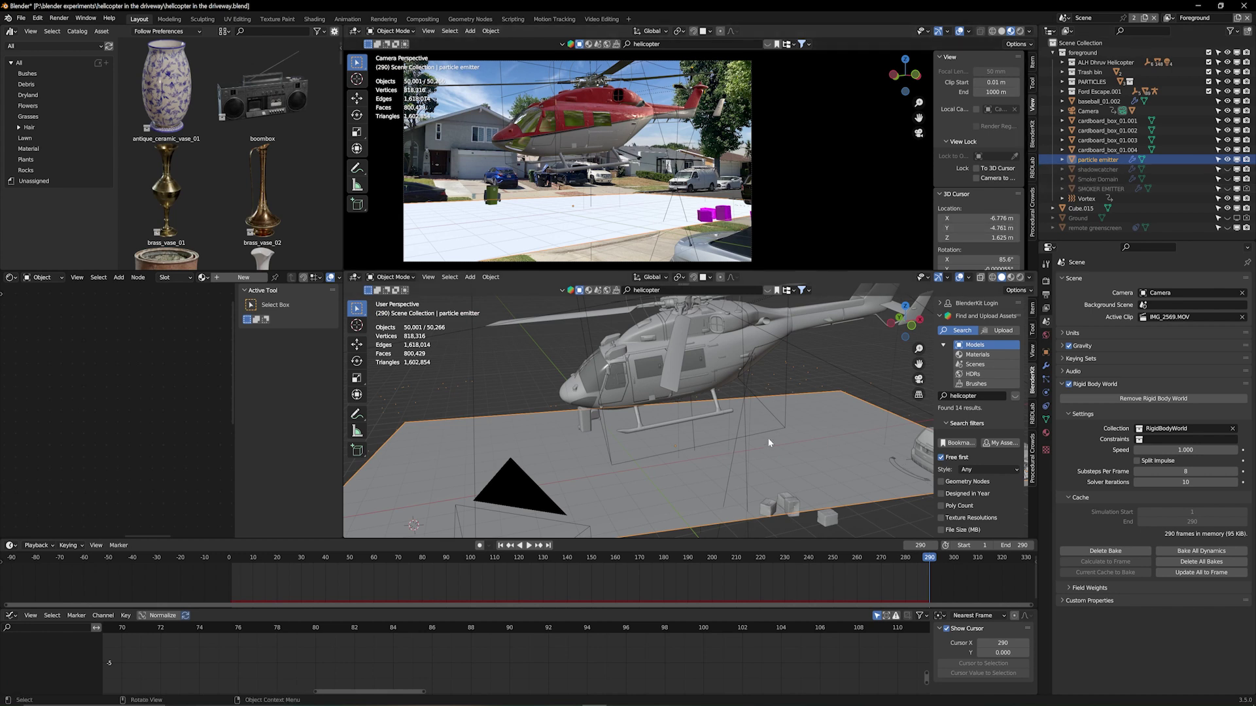
- Play the particle emitter's simulation from frame 11 and examine the particles on the ground near the trash bins
middle_click_drag(555, 397, 586, 409)
left_click_drag(237, 562, 255, 561)
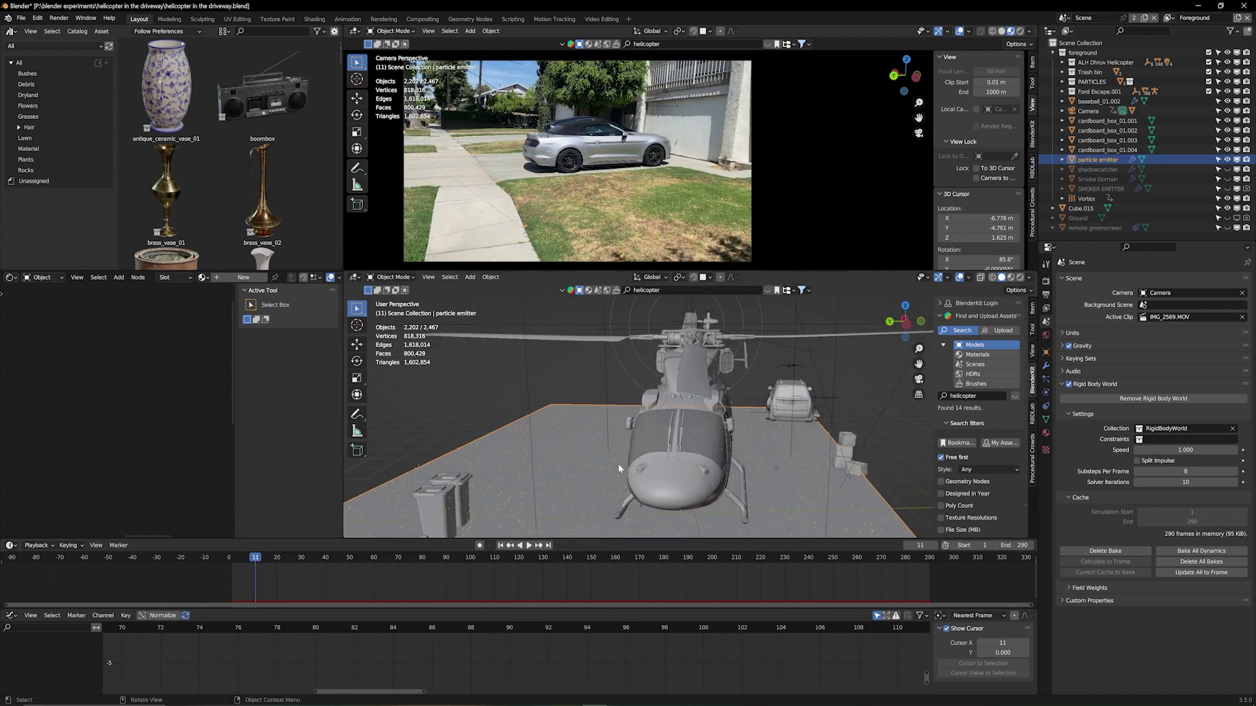
scroll(556, 480, "up", 2)
scroll(535, 488, "up", 6)
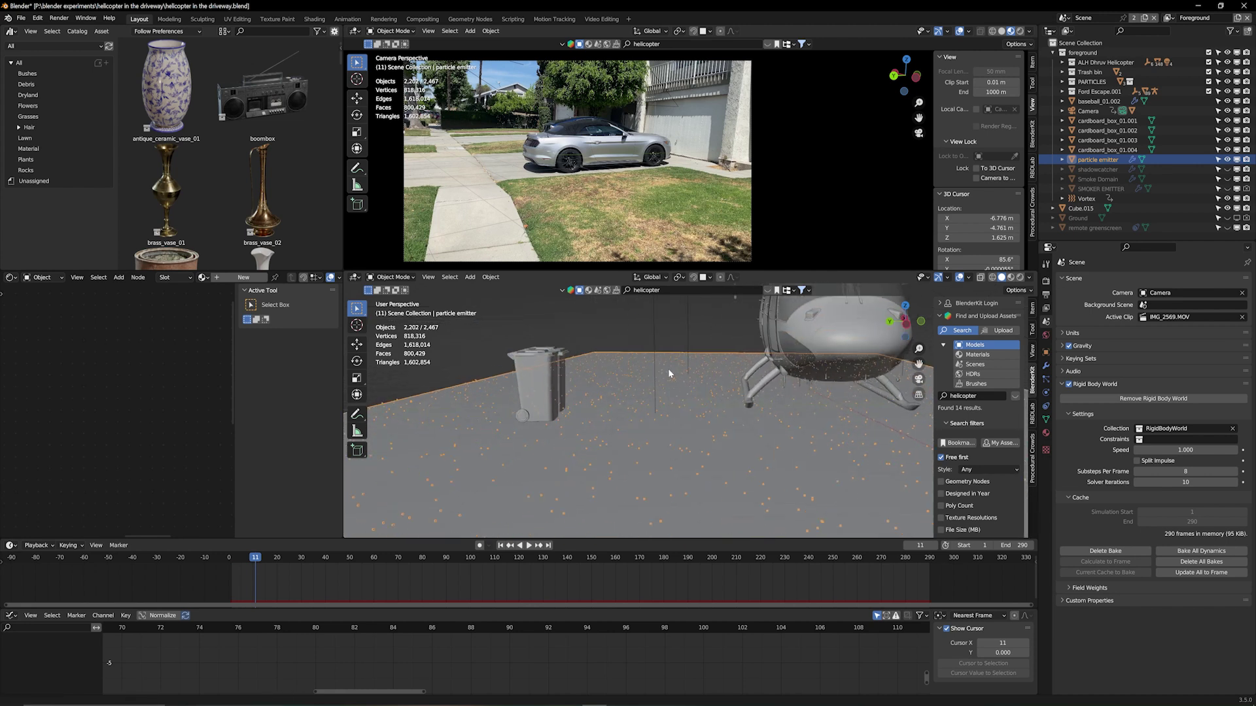
key("space")
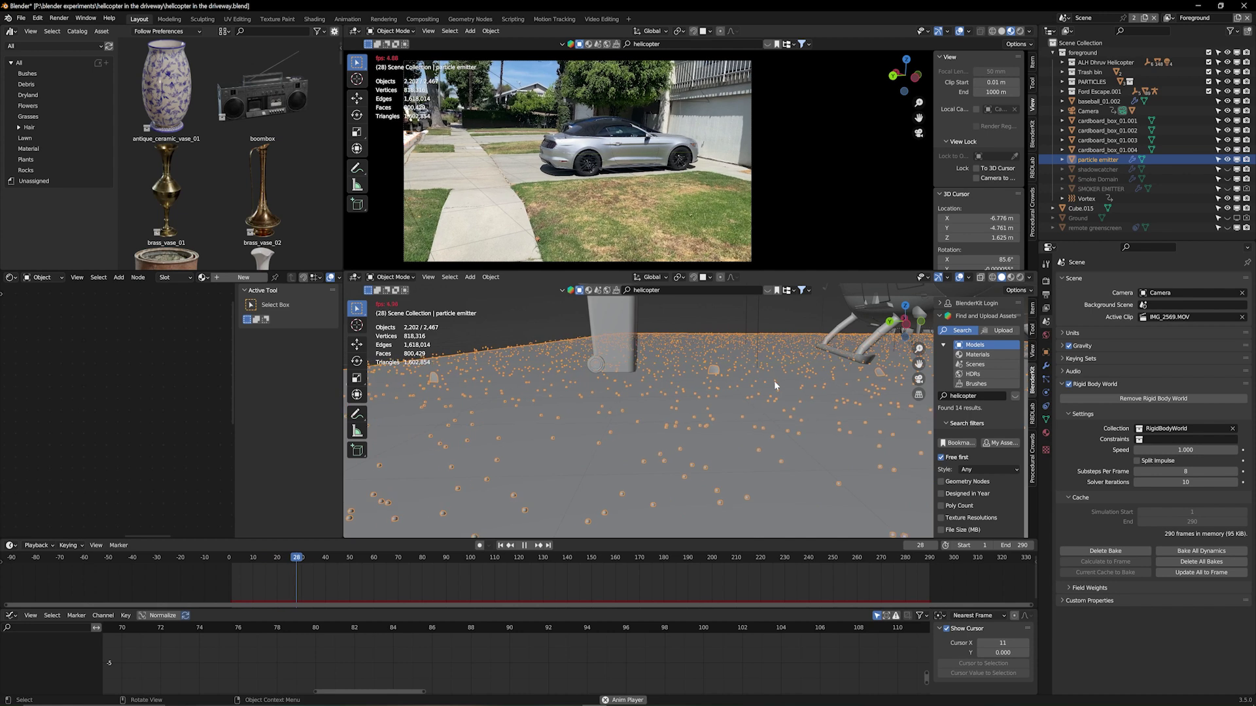
key("space")
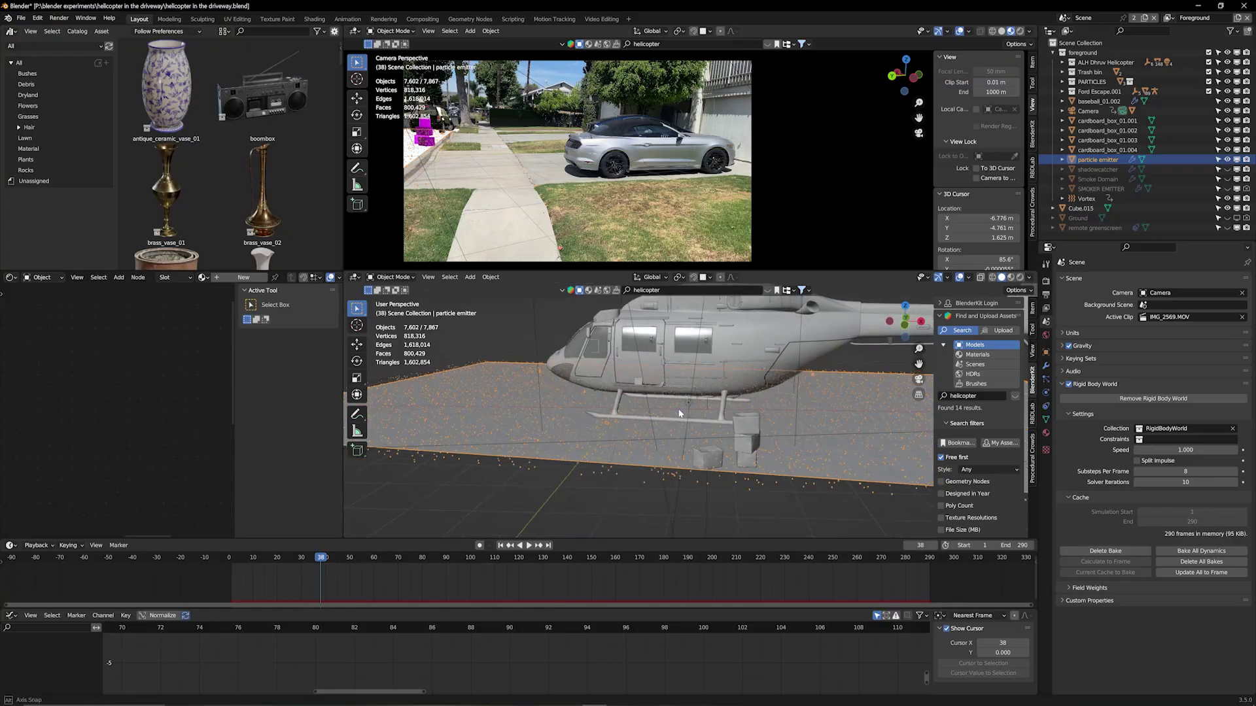
- Select cardboard_box_01.001 and cardboard_box_01.004 in the stack beside the helicopter to examine the boxes
scroll(679, 413, "up", 5)
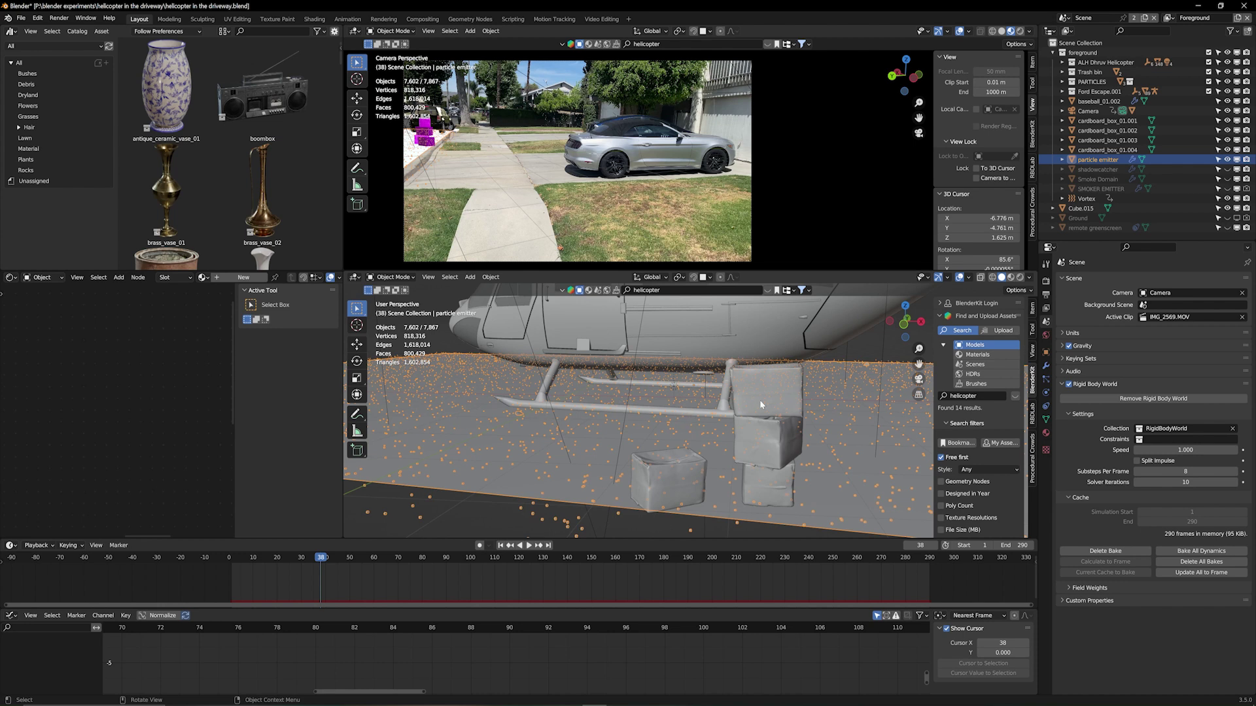
left_click(767, 447)
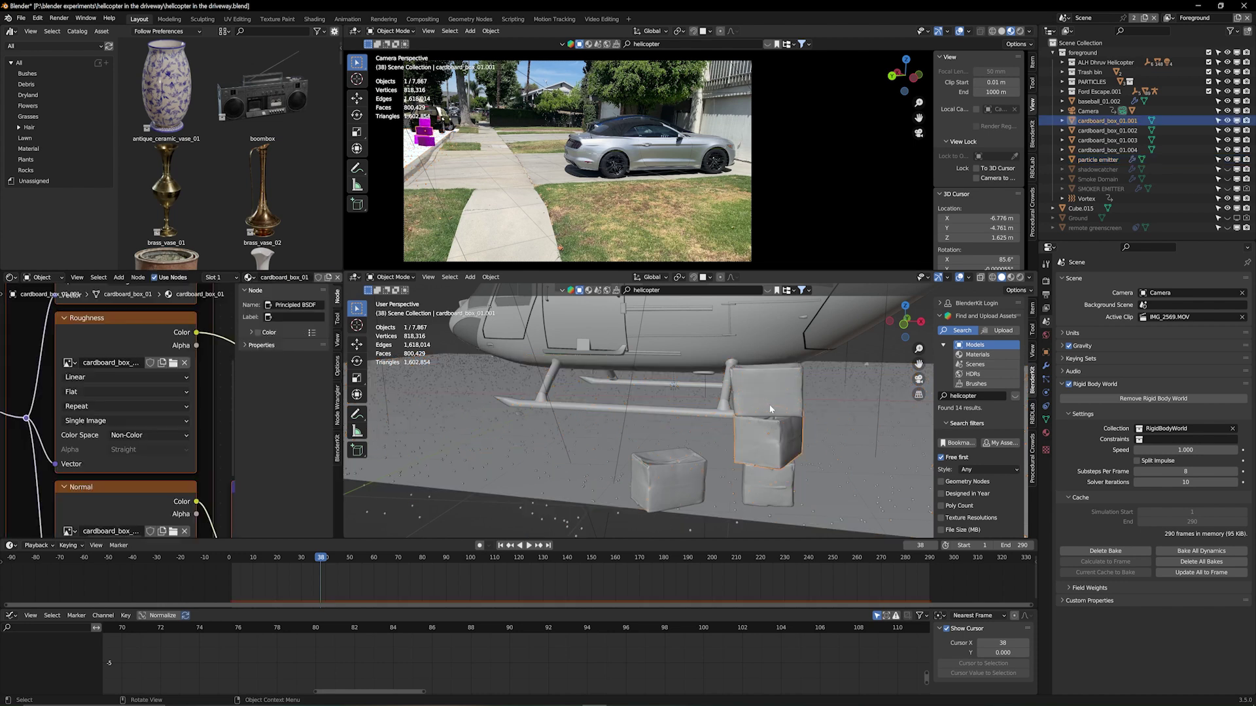
left_click(768, 388)
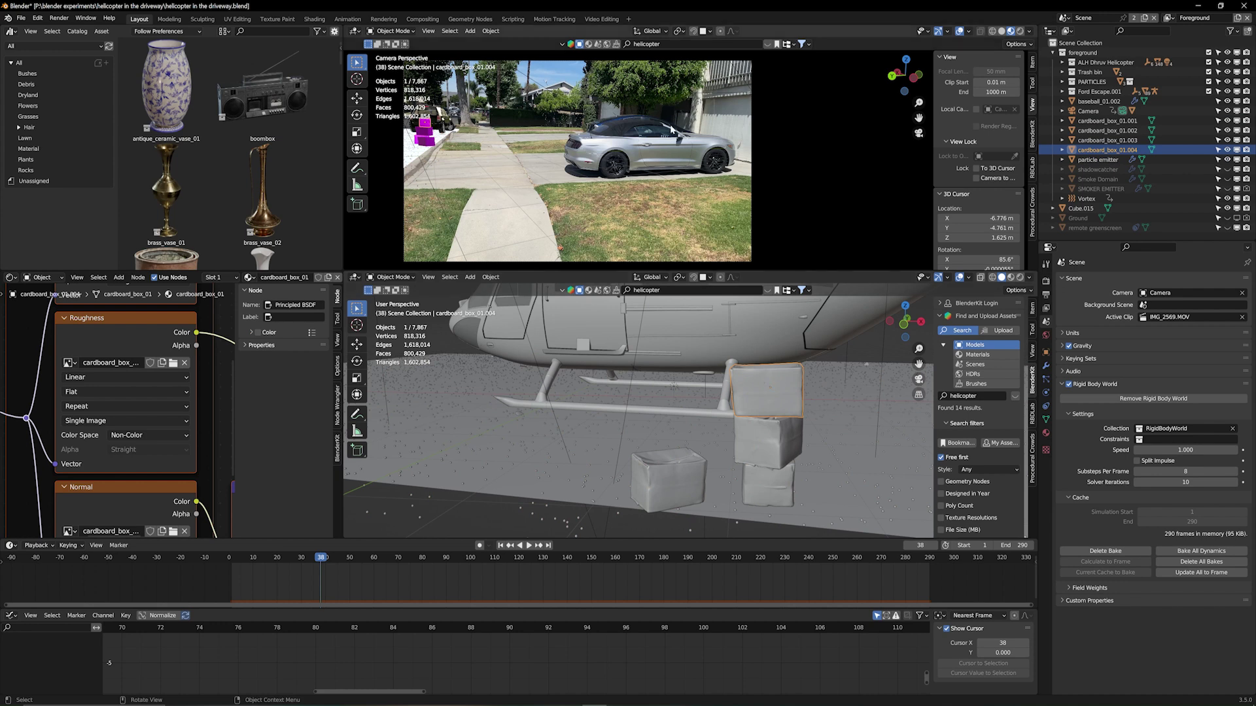
- Select the trash bin and play the end of the animation to review its rigid body motion
middle_click_drag(627, 399, 702, 419)
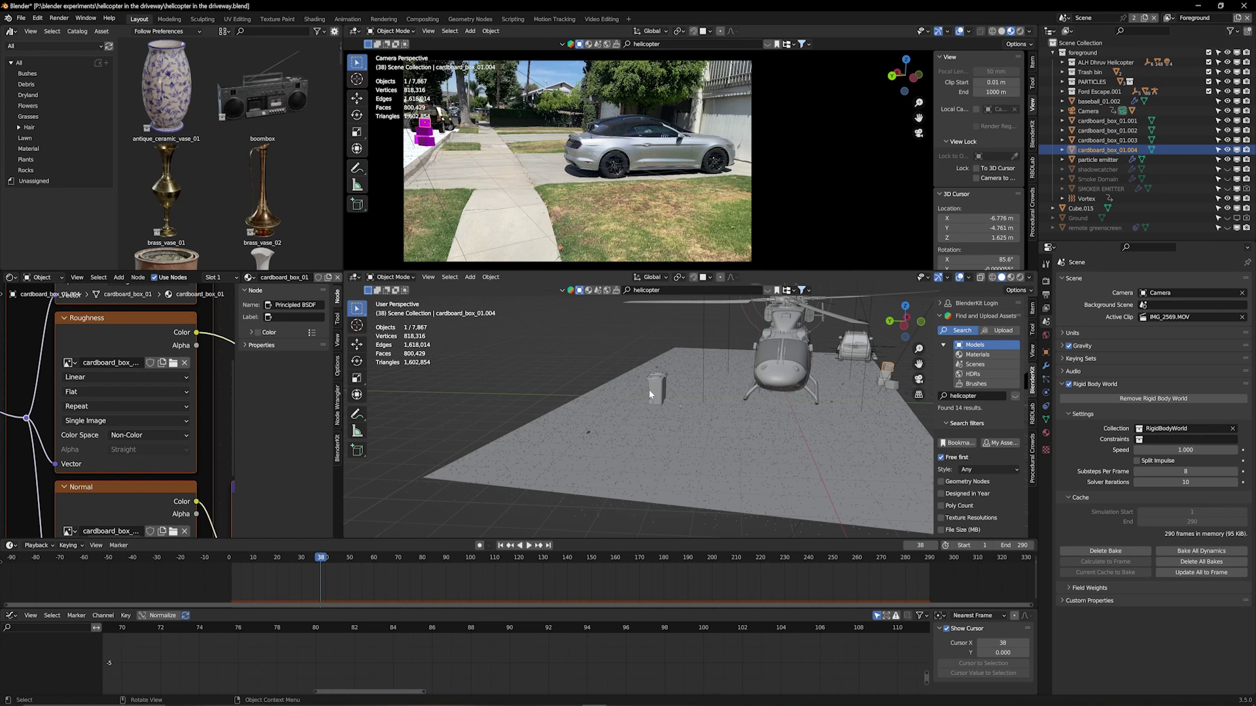
left_click(667, 390)
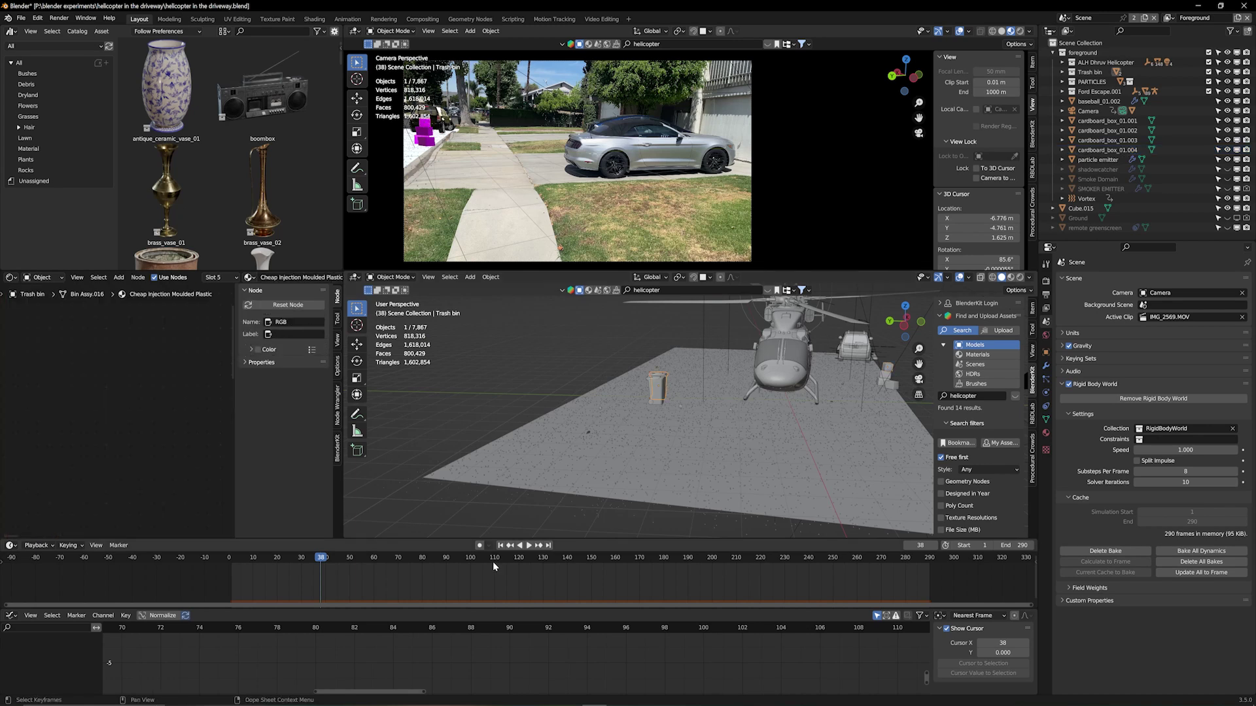
key("space")
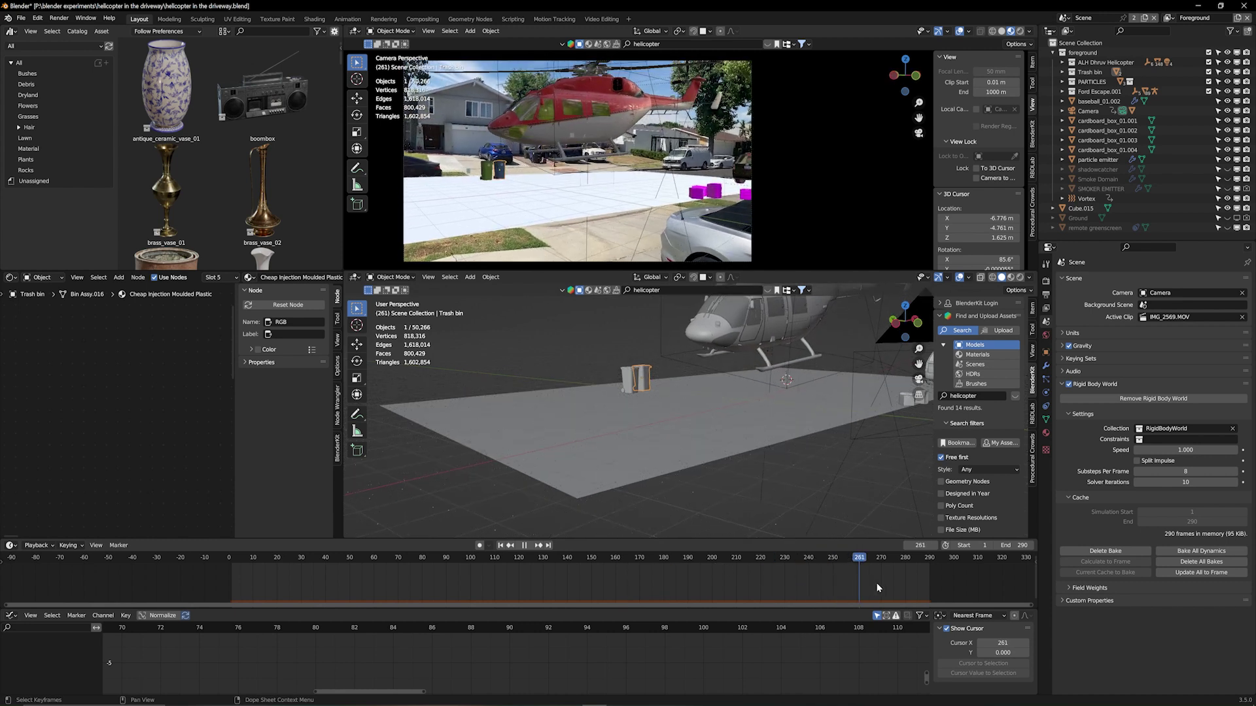
key("space")
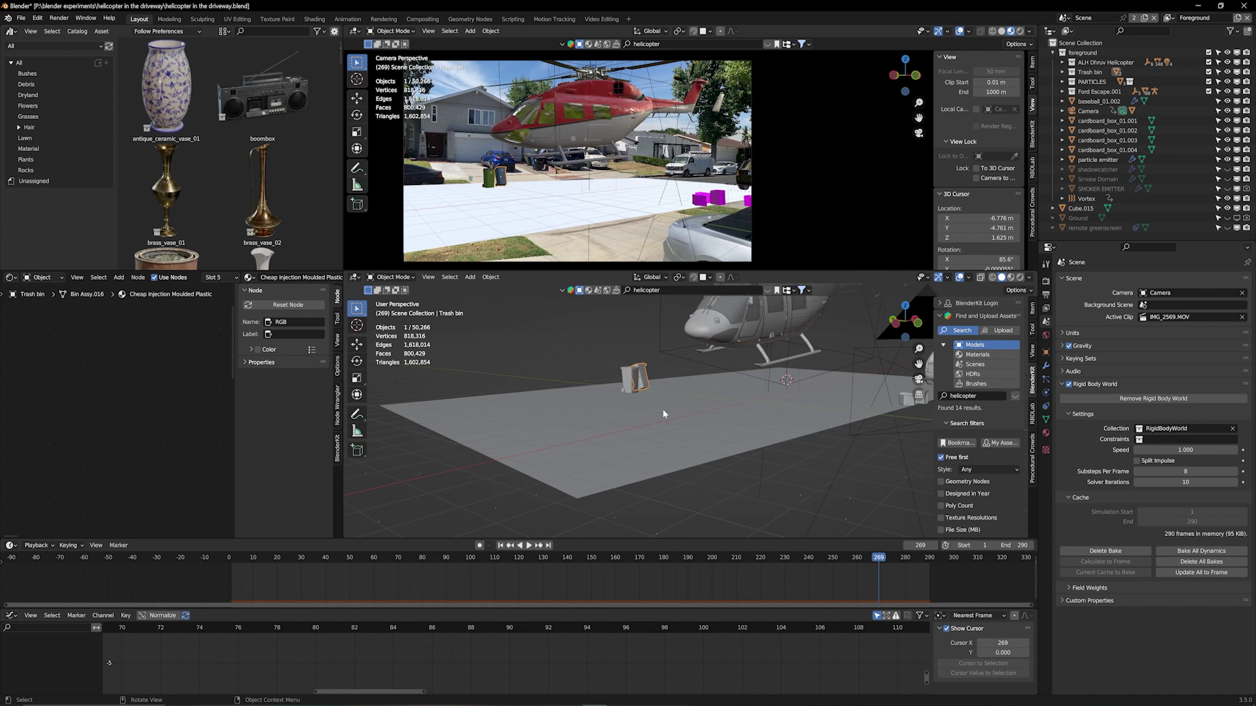
key("space")
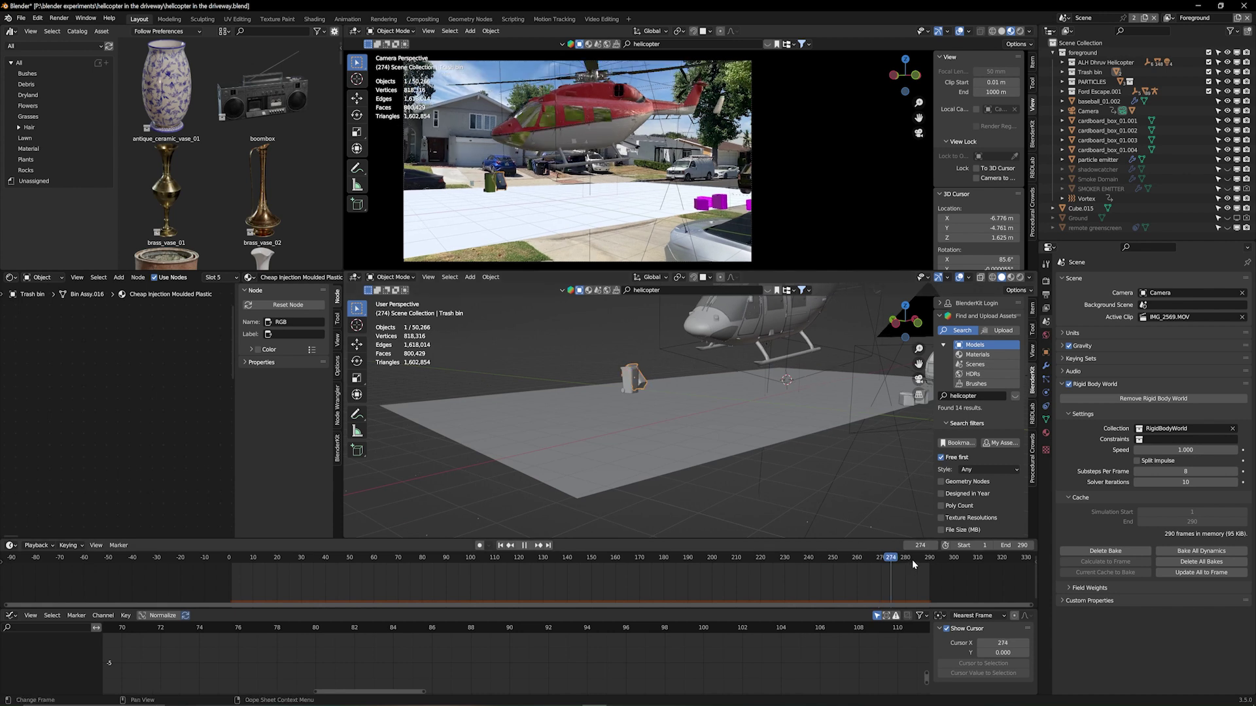
key("Escape")
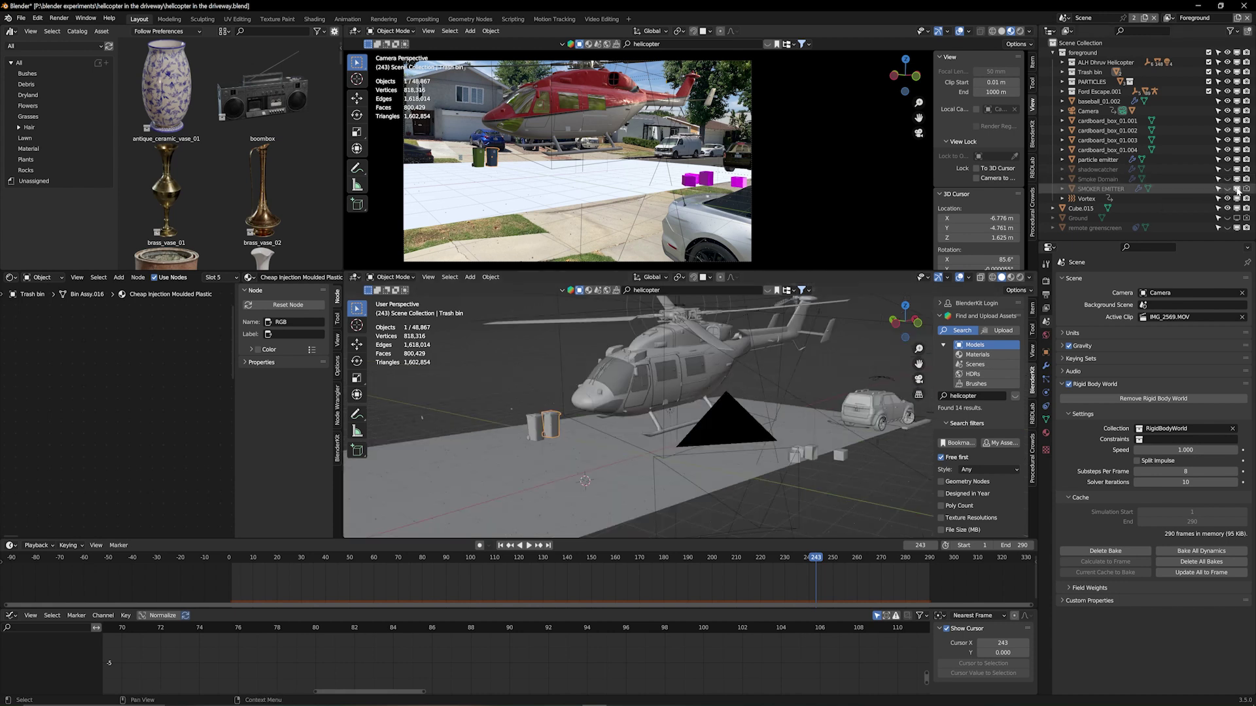
- Unhide the Smoke Domain and examine the smoke around the helicopter from several angles
left_click(1228, 180)
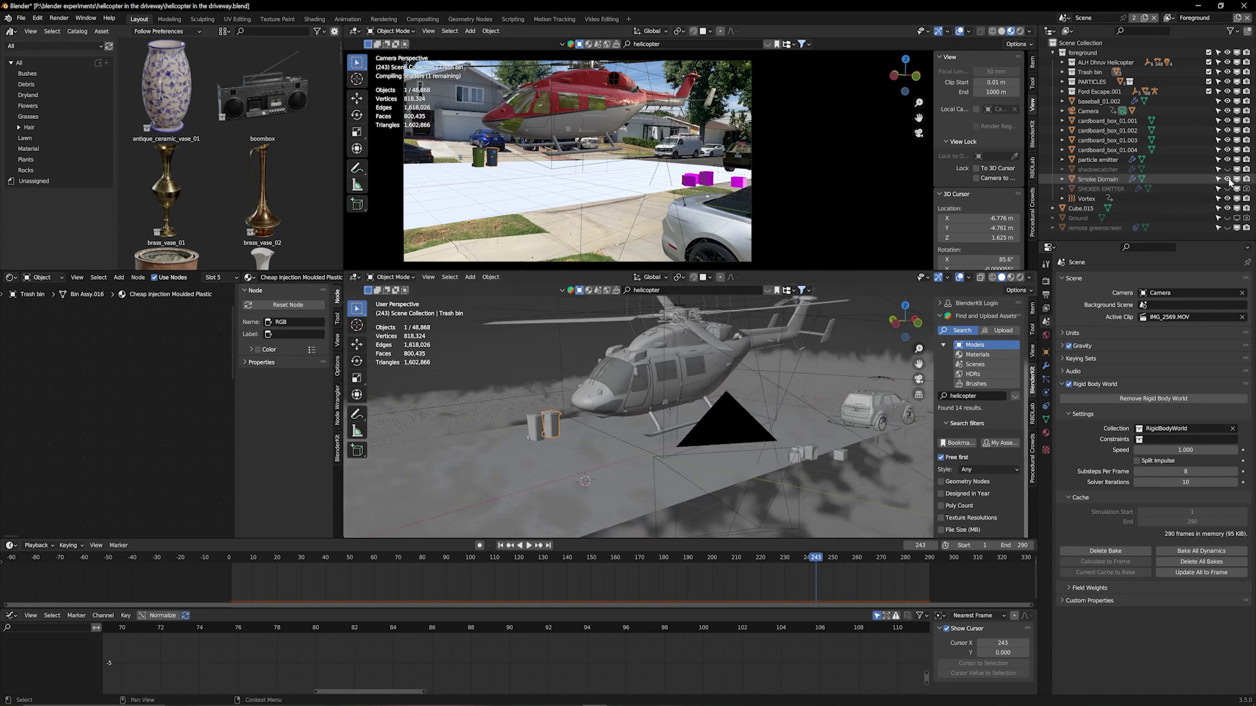
middle_click_drag(680, 406, 751, 390)
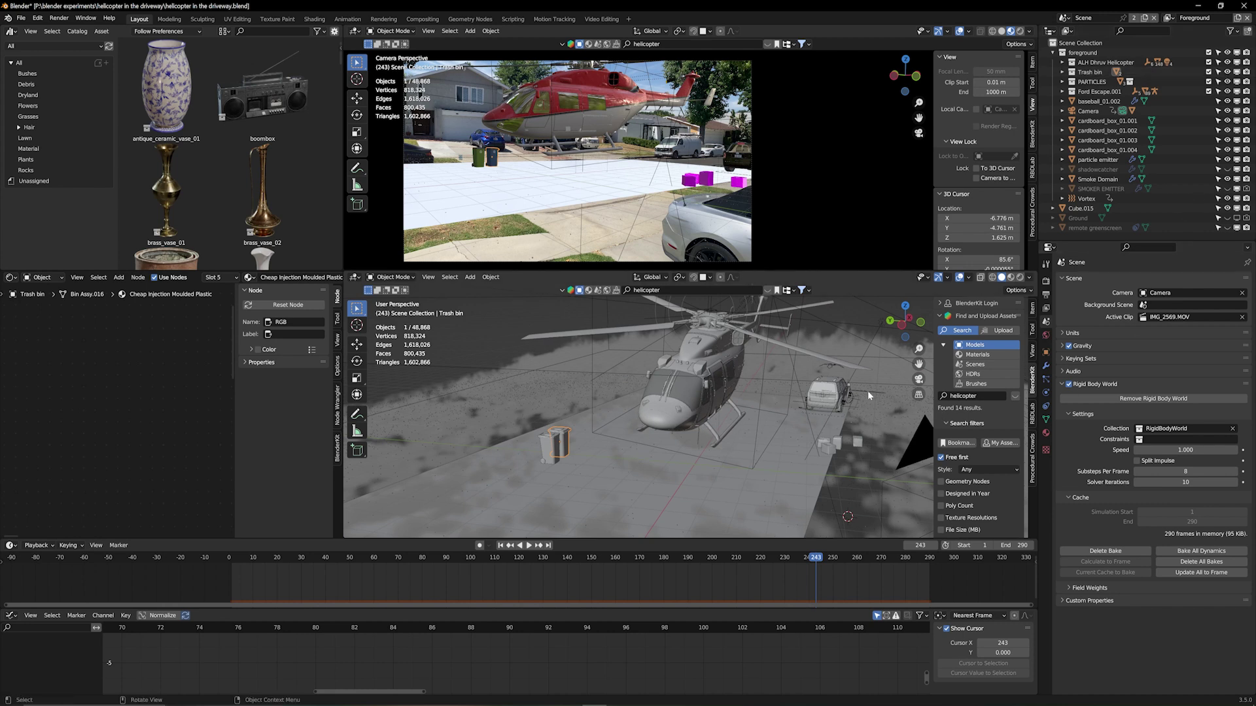
middle_click_drag(764, 410, 737, 438)
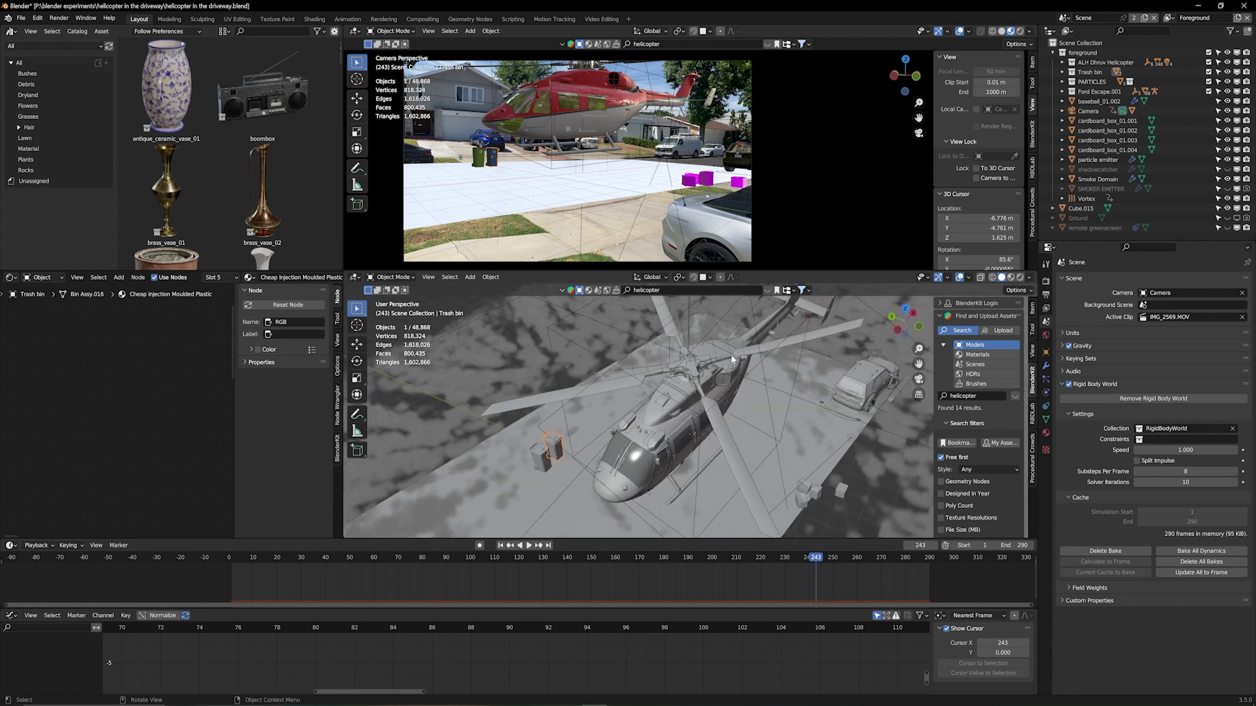
- Select the rotor's empty, the Vortex force field and the trash bin in turn to examine the vortex setup
left_click(688, 355)
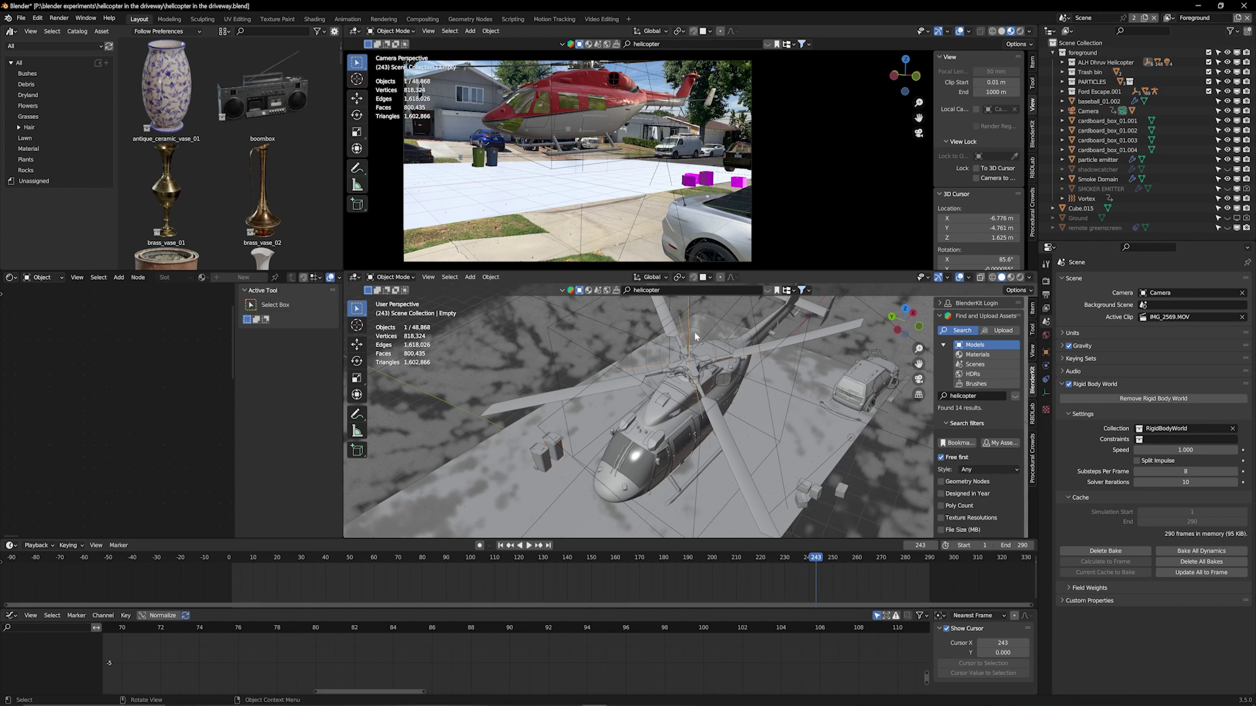
left_click(1086, 198)
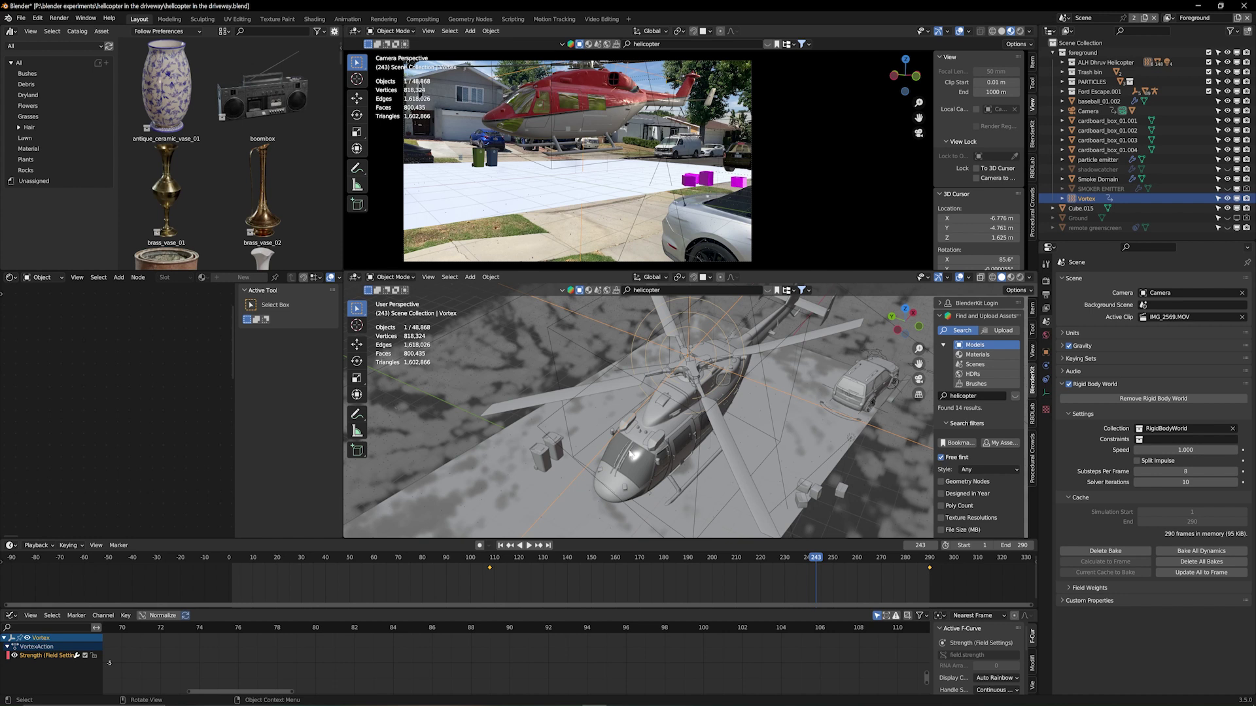
left_click(553, 448)
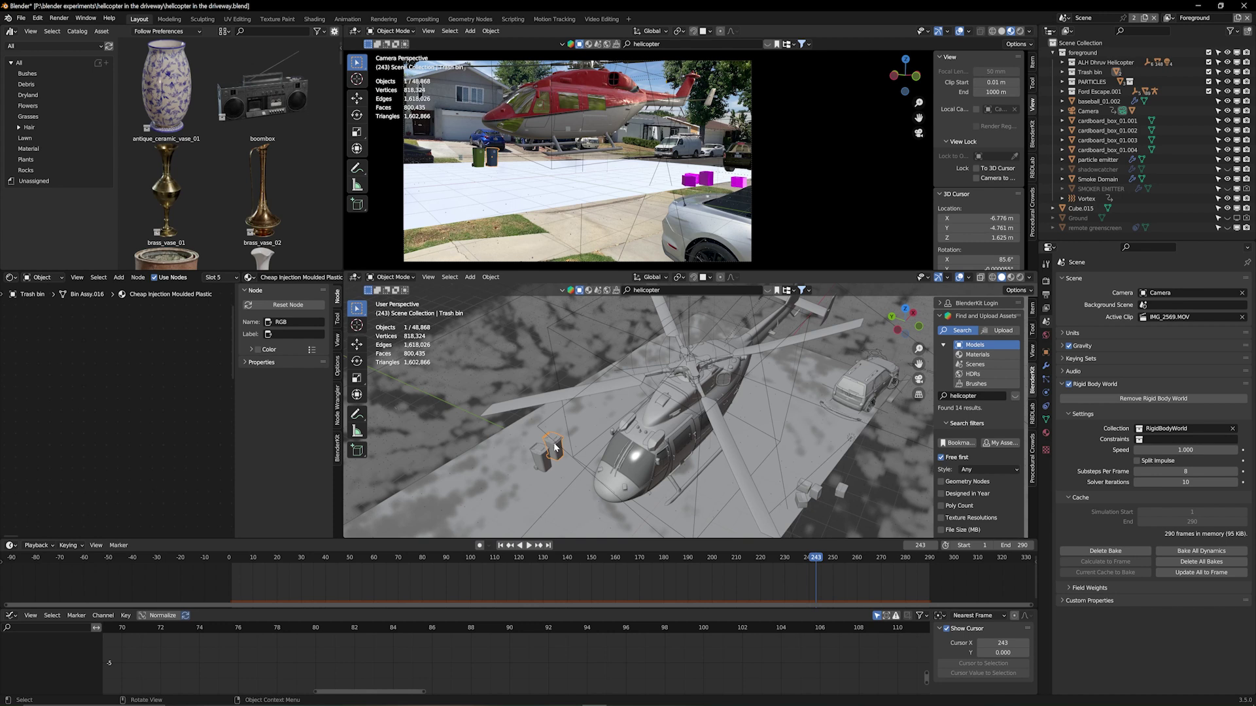
- Unhide the remote greenscreen plane, select it and frame it in the lower 3D viewport
middle_click_drag(604, 426, 653, 374)
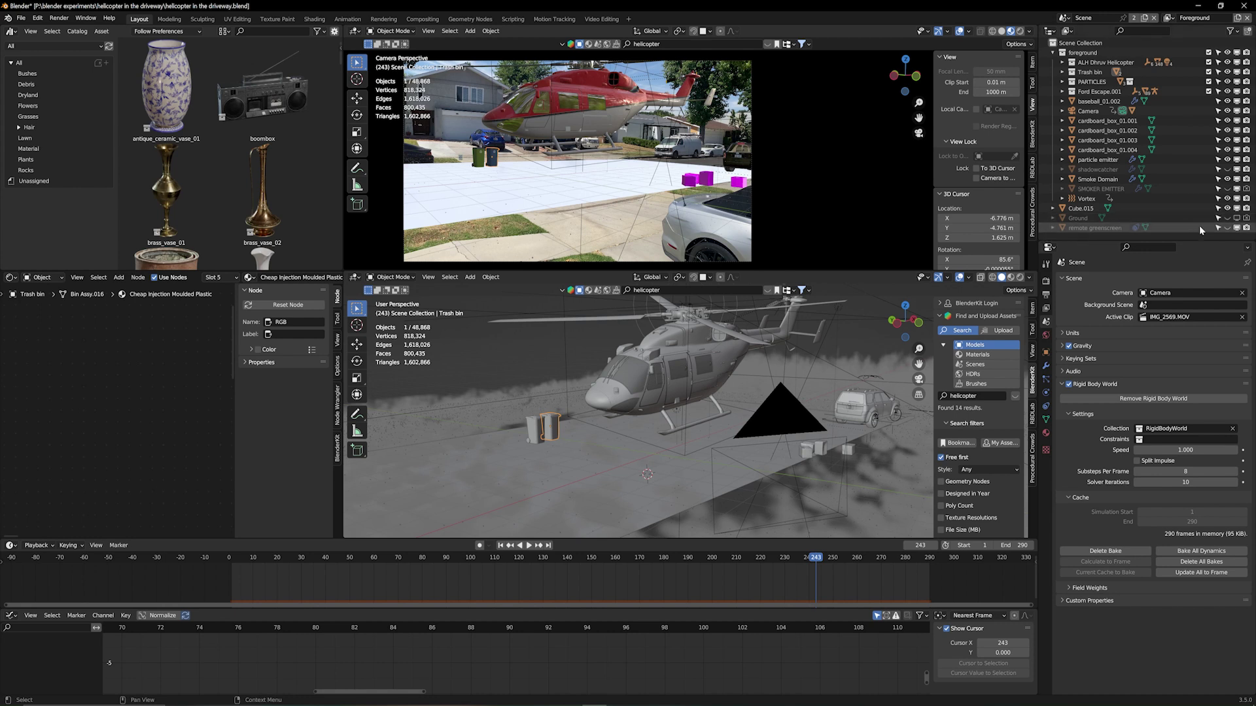
left_click(1227, 228)
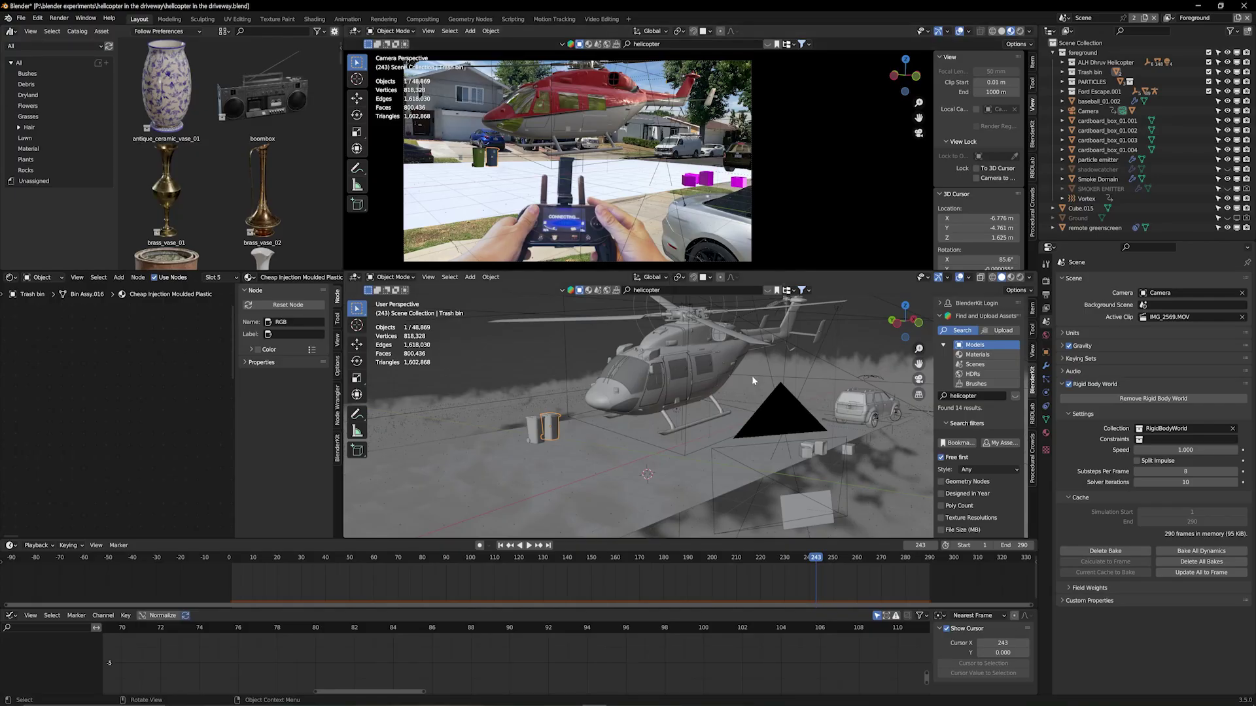
mouse_move(748, 452)
middle_mouse_down()
mouse_move(785, 473)
mouse_move(759, 462)
middle_mouse_up()
left_click(833, 461)
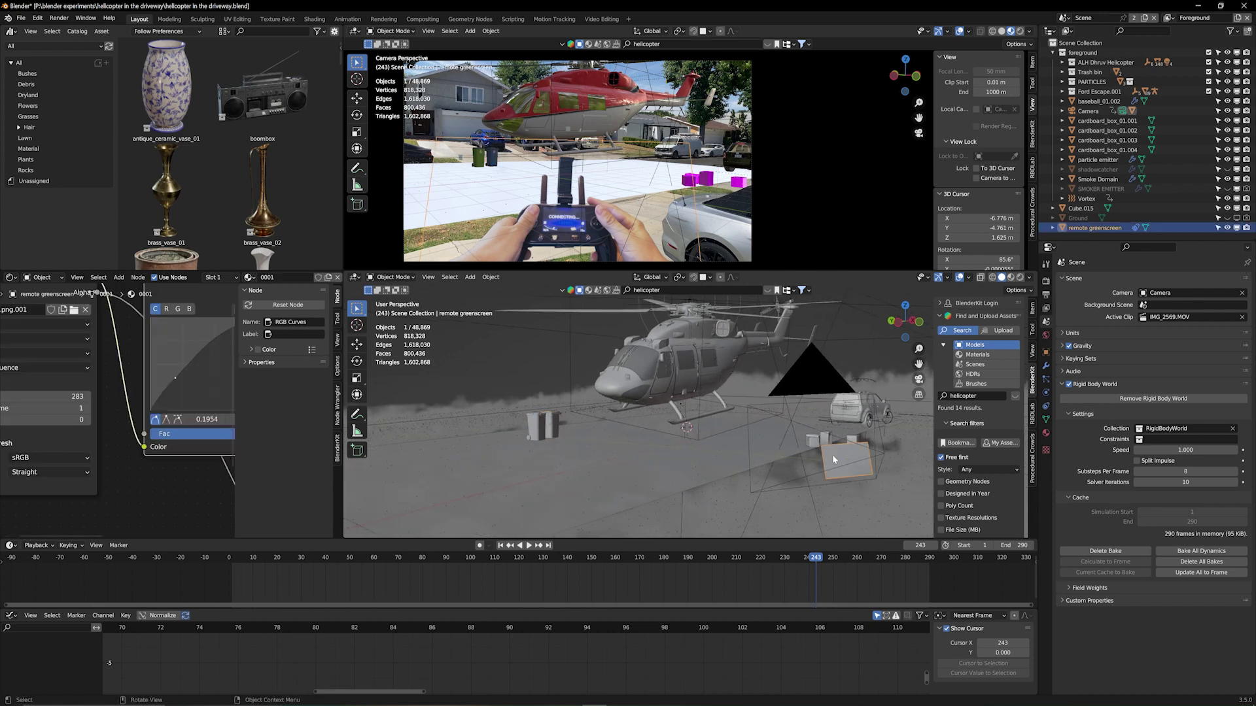
key("KP_Decimal")
middle_click_drag(831, 459, 813, 374)
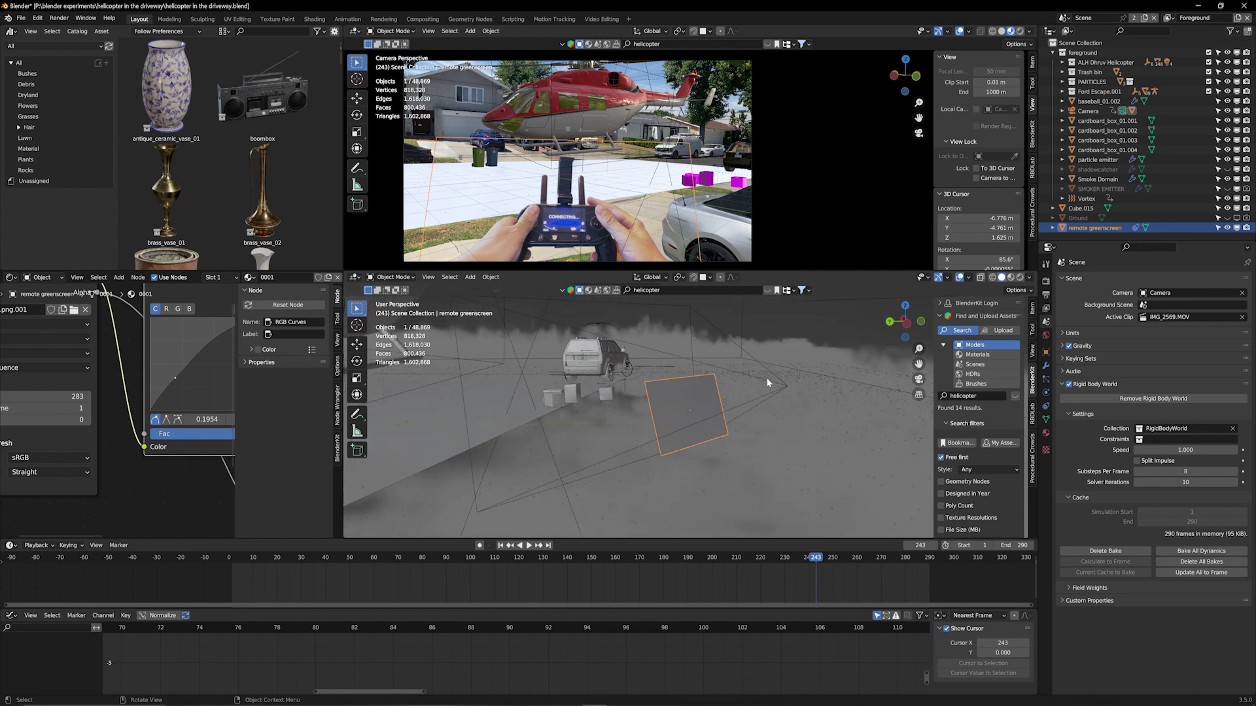
- Show the remote greenscreen footage with Material Preview shading in the lower viewport and start animation playback
left_click(1010, 281)
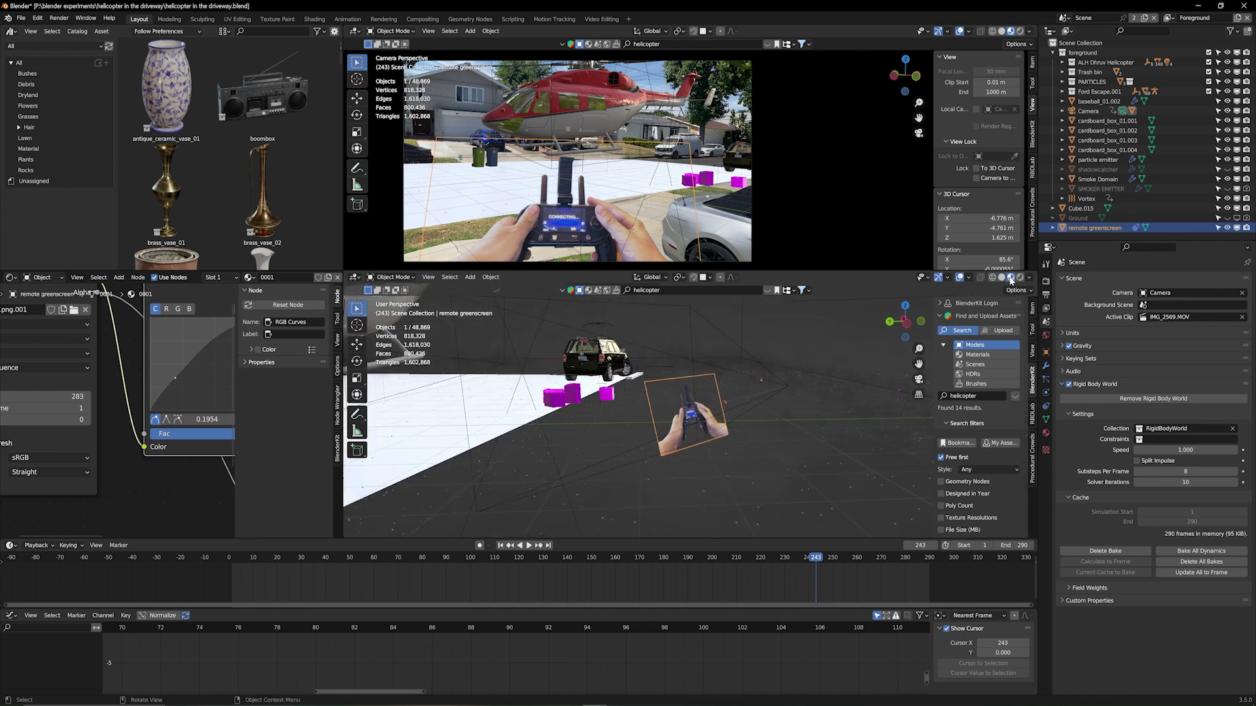
middle_click_drag(760, 418, 771, 423)
key("space")
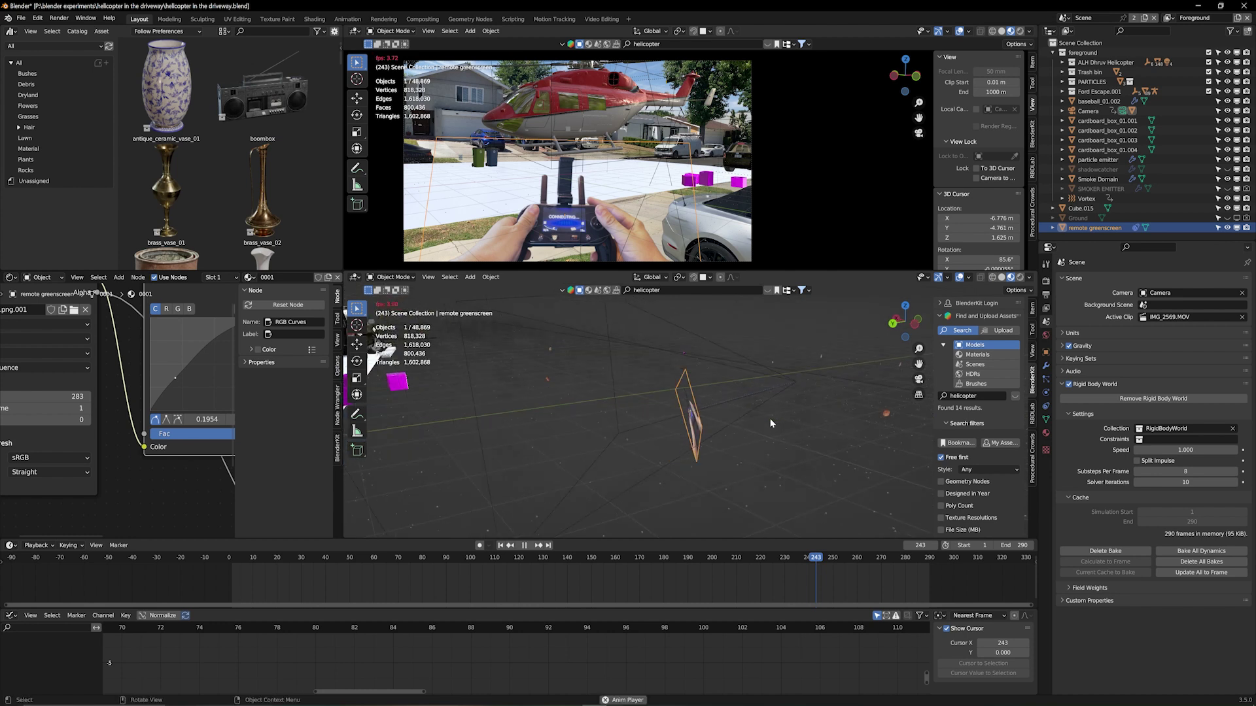